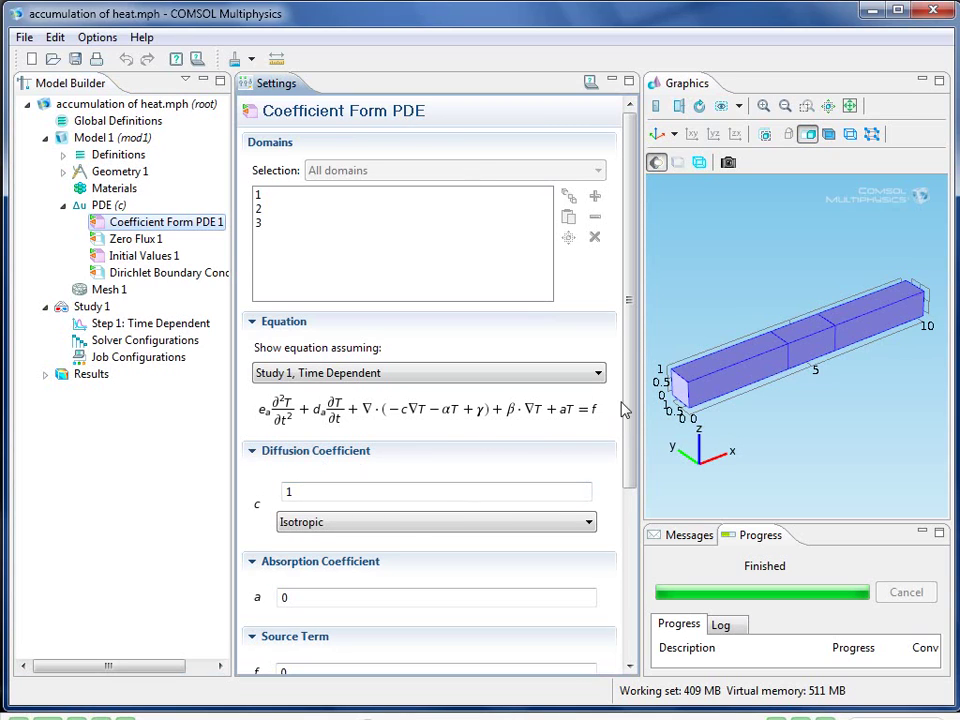
- Scroll through the Coefficient Form PDE 1 settings to review its coefficients
left_click_drag(629, 400, 620, 496)
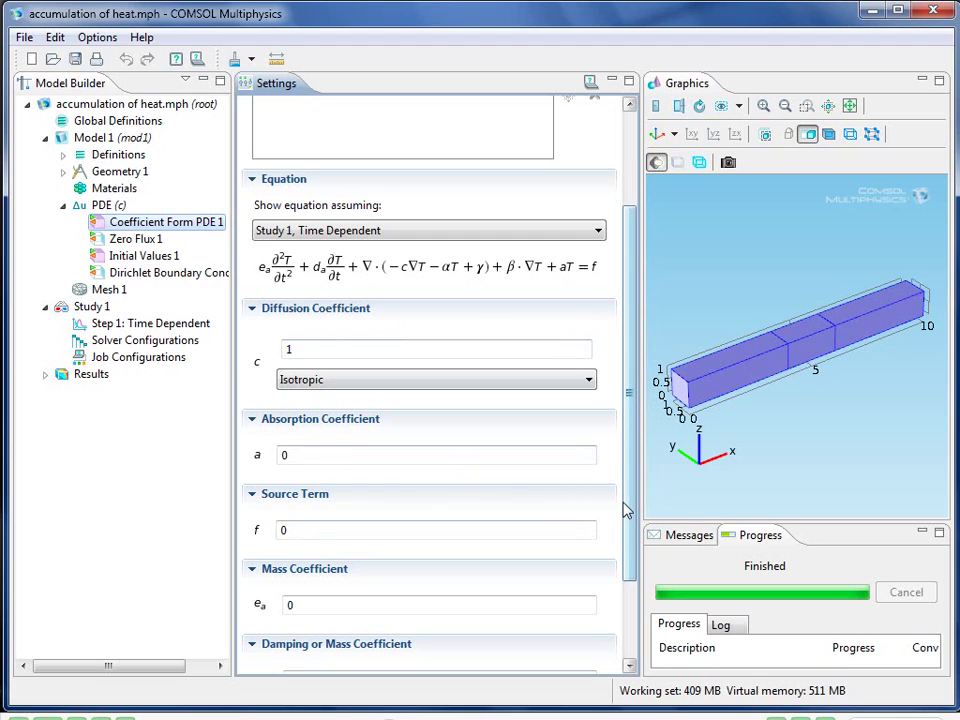
left_click_drag(627, 510, 621, 594)
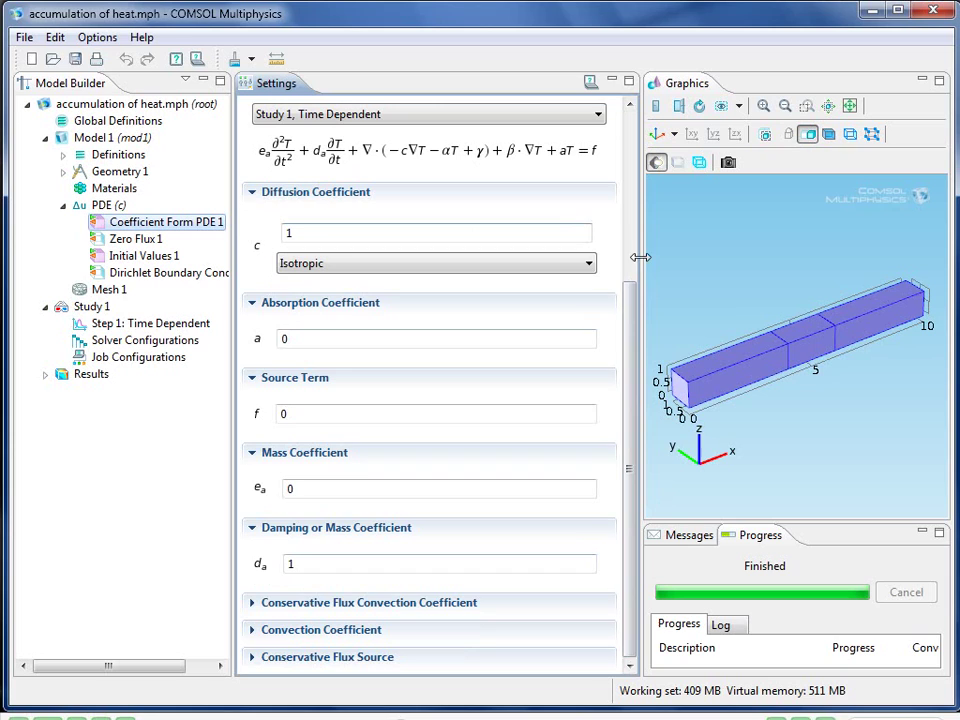
left_click_drag(627, 330, 628, 162)
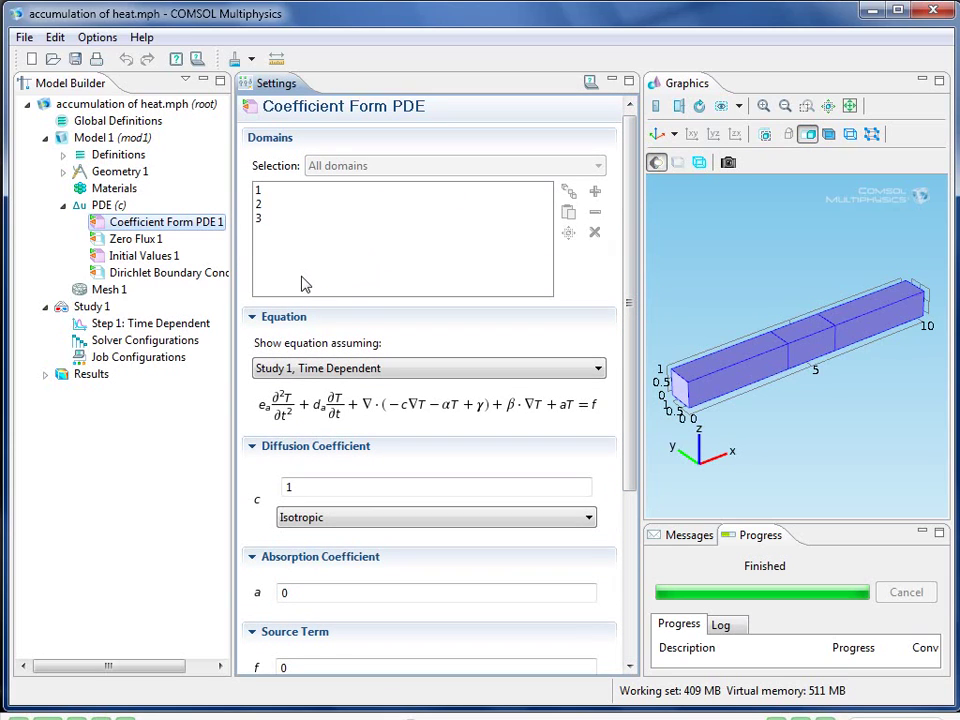
- Show the Dirichlet condition T = 0 on boundaries 1 and 16, inspecting the beam's end faces
left_click(194, 275)
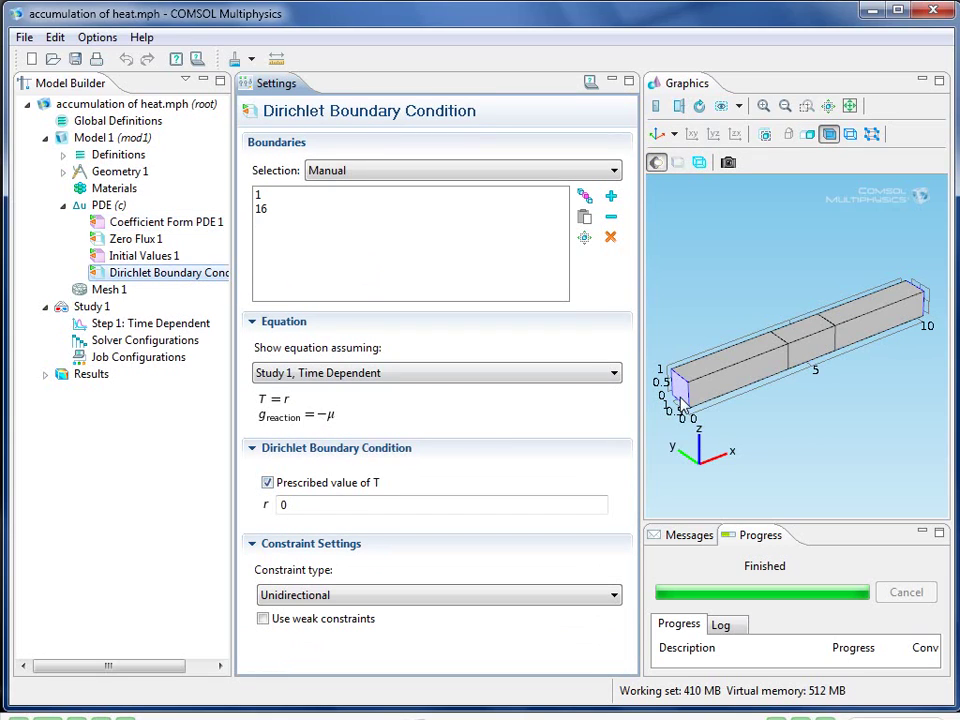
mouse_move(868, 397)
left_mouse_down()
mouse_move(750, 433)
mouse_move(834, 409)
mouse_move(880, 382)
left_mouse_up()
left_click(660, 134)
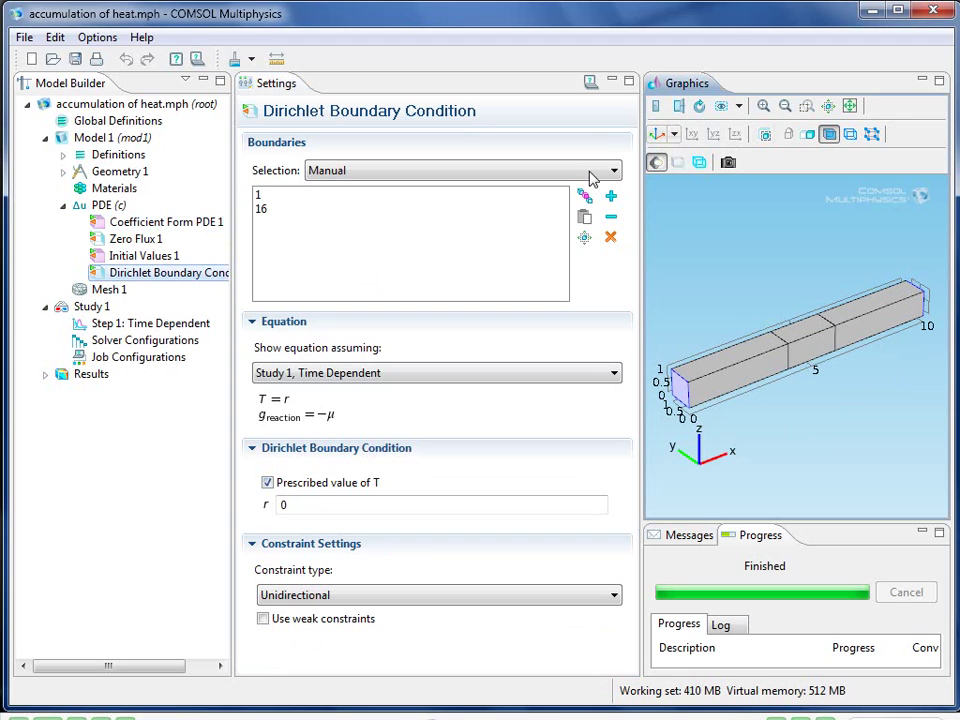
- Add Coefficient Form PDE 2 on domain 2 and check its source term f = 1 and damping coefficient 1
left_click(97, 208)
right_click(97, 208)
left_click(122, 218)
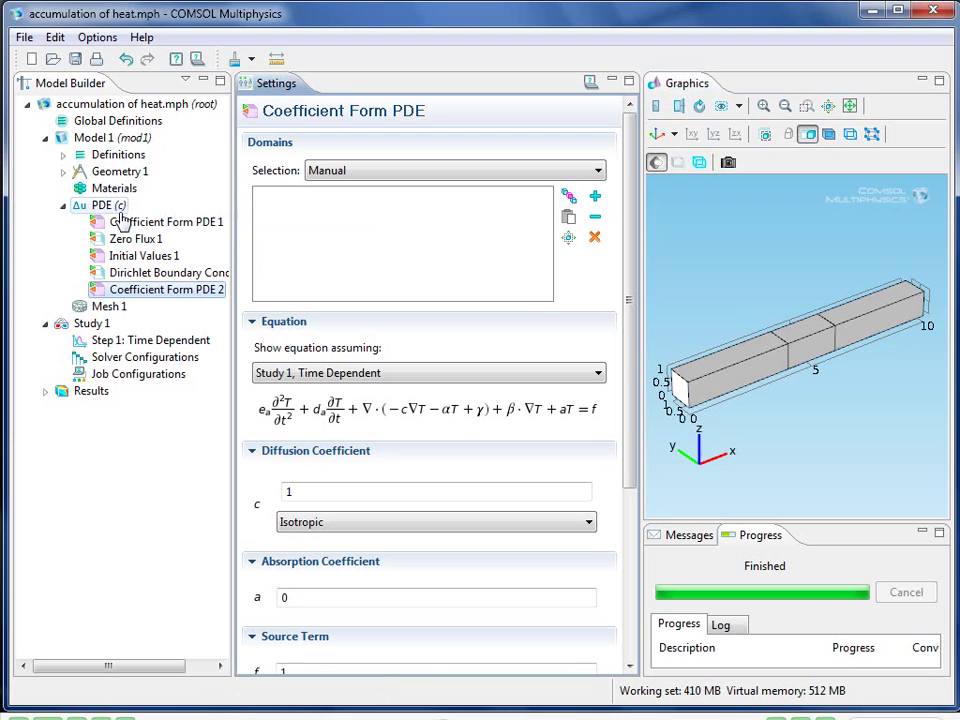
left_click(813, 343)
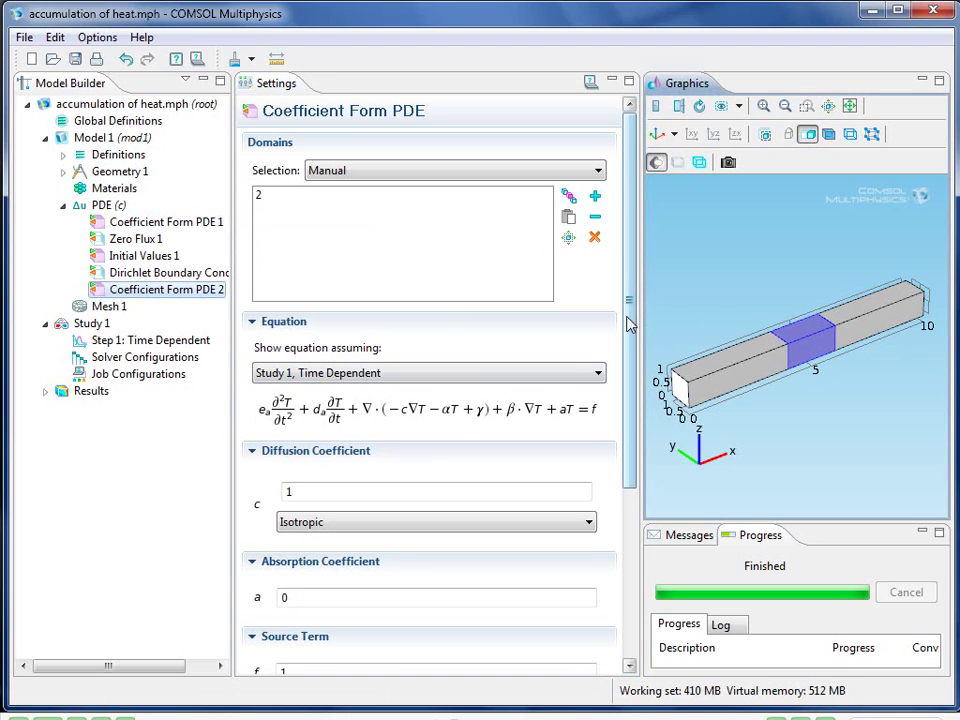
left_click_drag(630, 323, 640, 418)
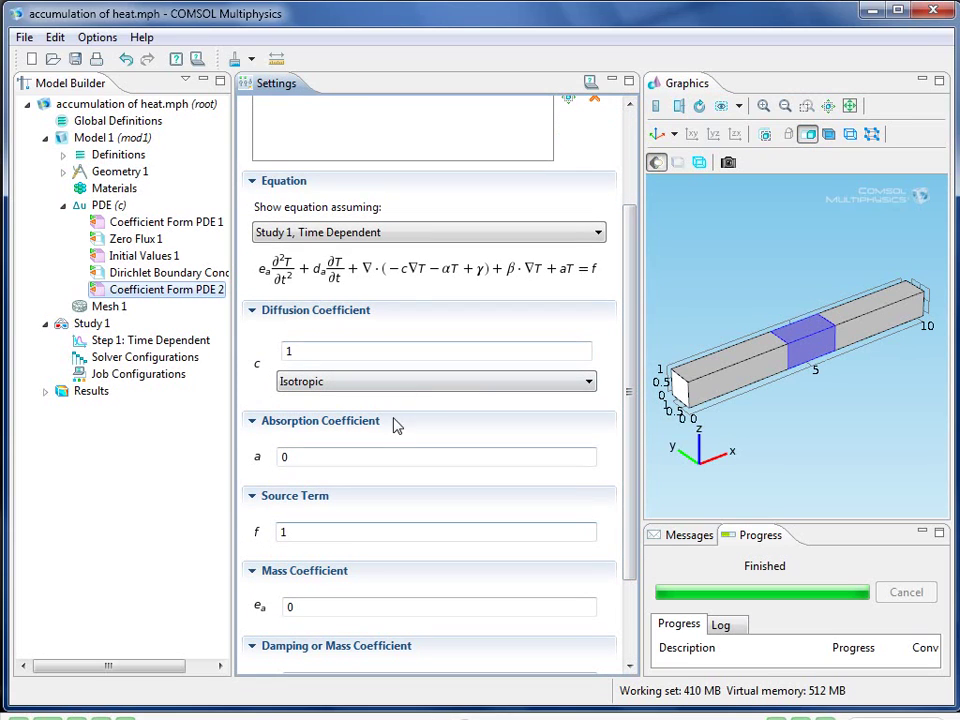
scroll(635, 390, "down", 3)
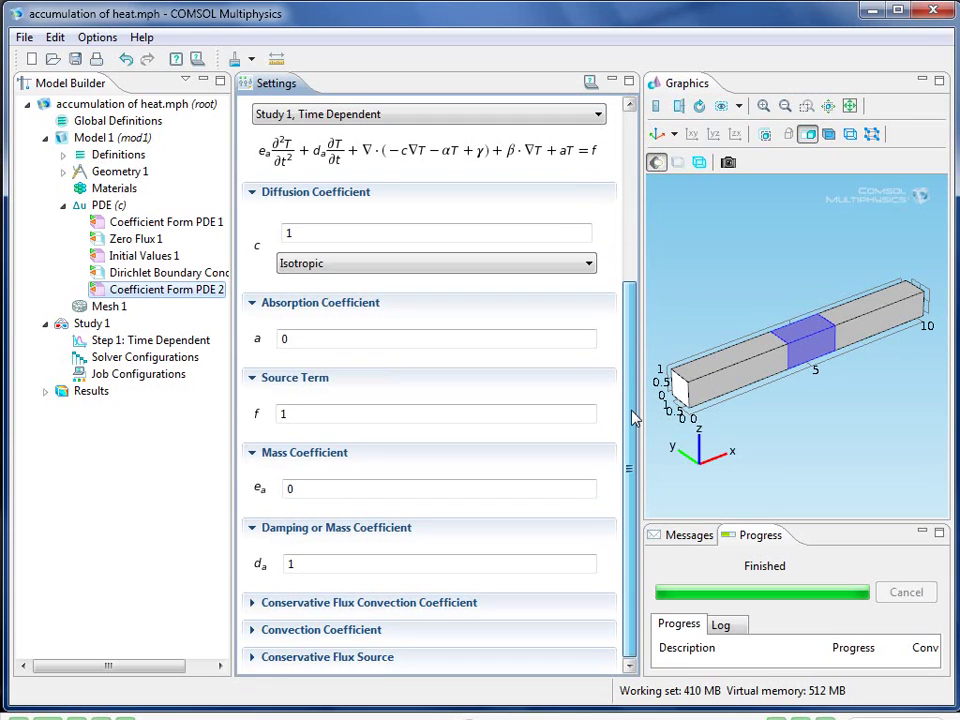
scroll(632, 418, "up", 6)
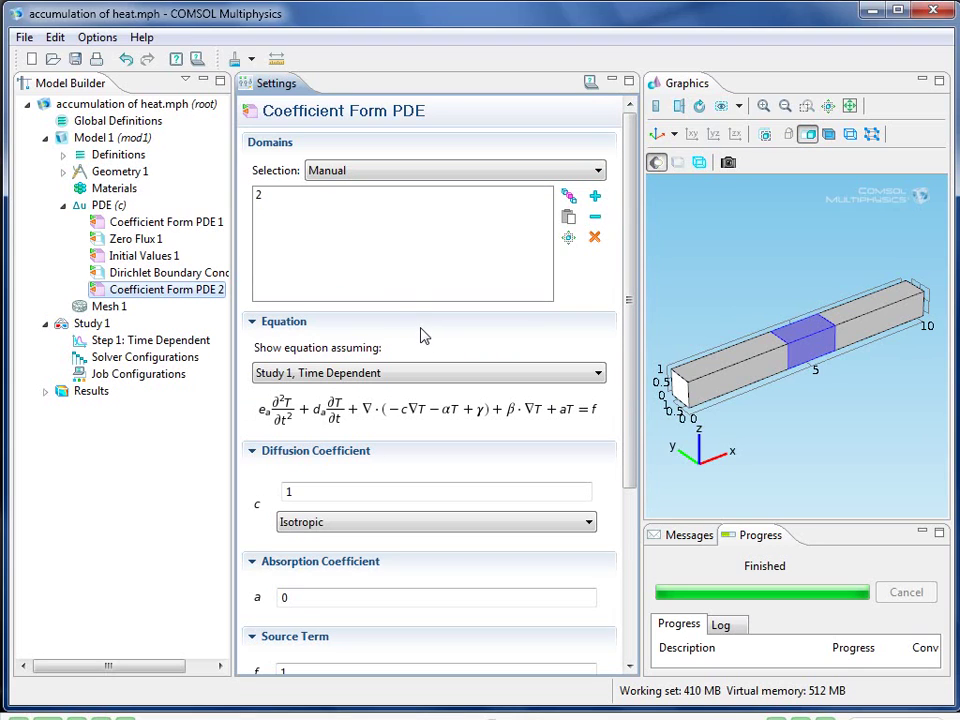
- Add Integration operator intop1 under Definitions with selection set to All domains (1–3)
left_click(62, 155)
right_click(106, 160)
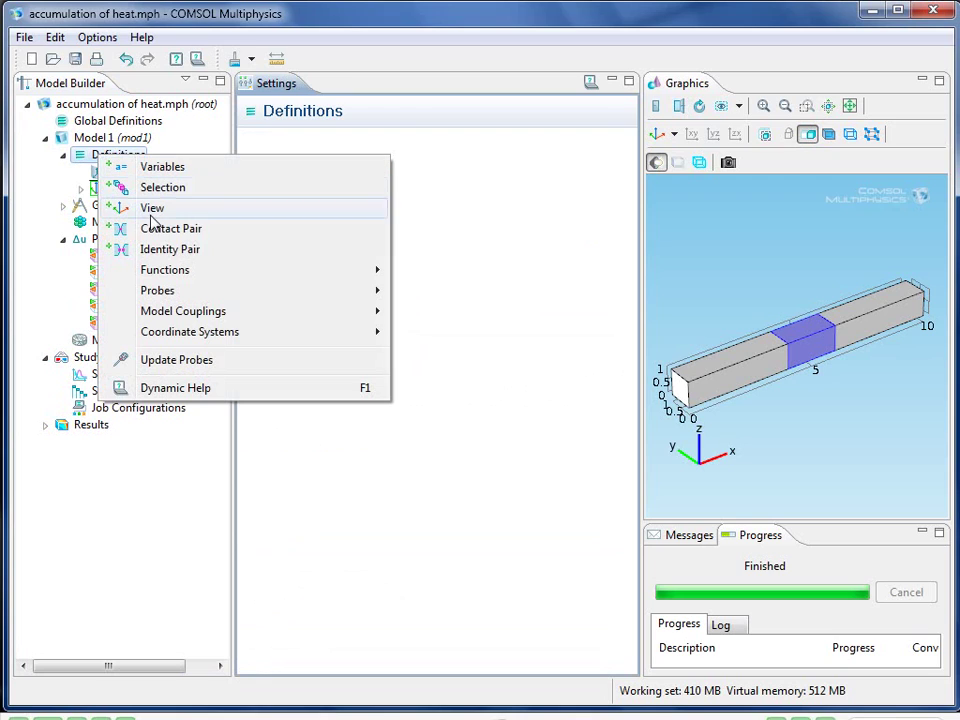
mouse_move(360, 314)
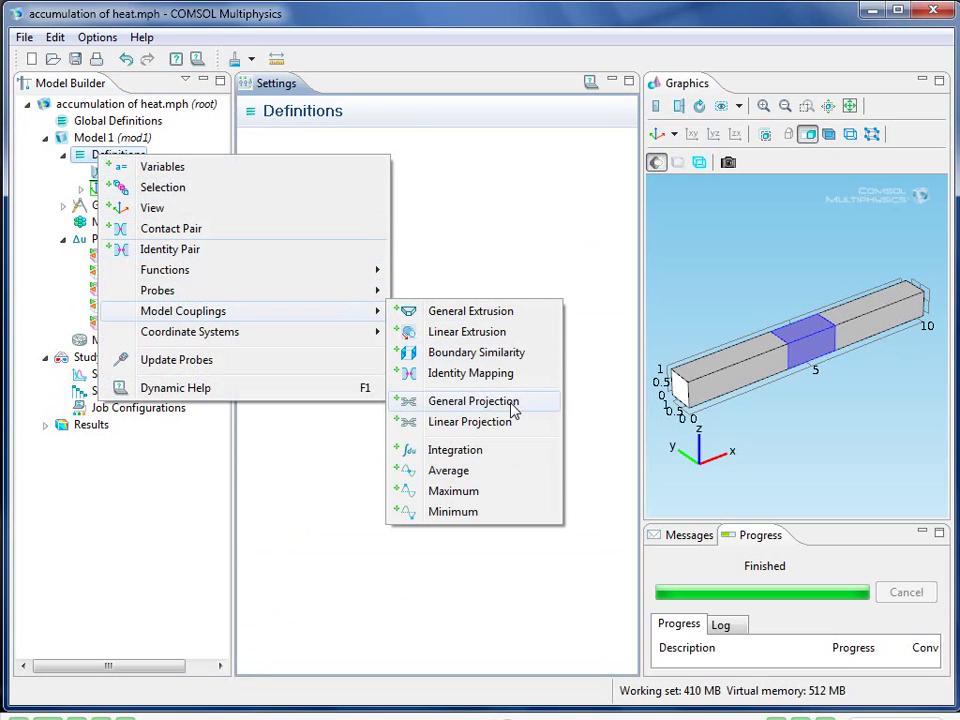
left_click(492, 459)
left_click(450, 256)
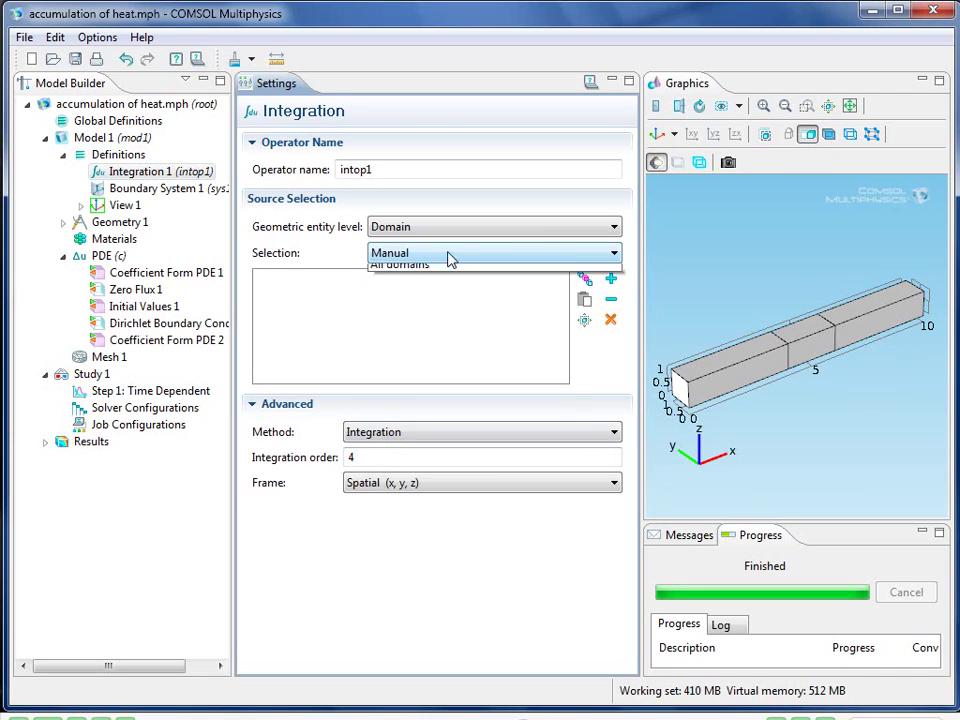
left_click(447, 283)
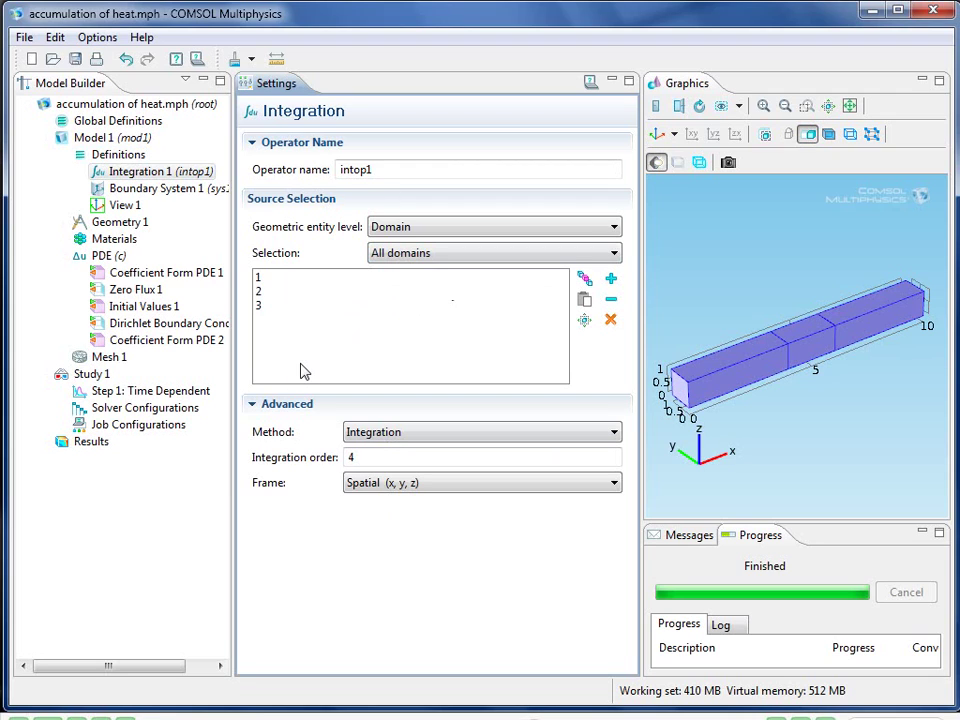
- Add Global Equations 1 defining variable w with the equation wt-intop1(T)
right_click(100, 258)
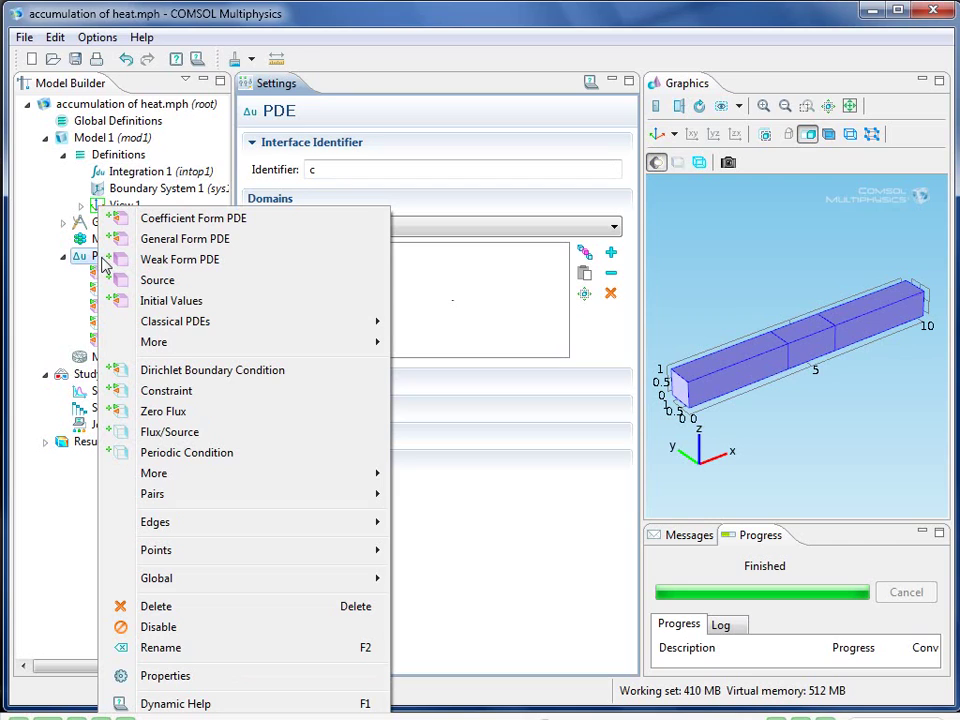
mouse_move(285, 580)
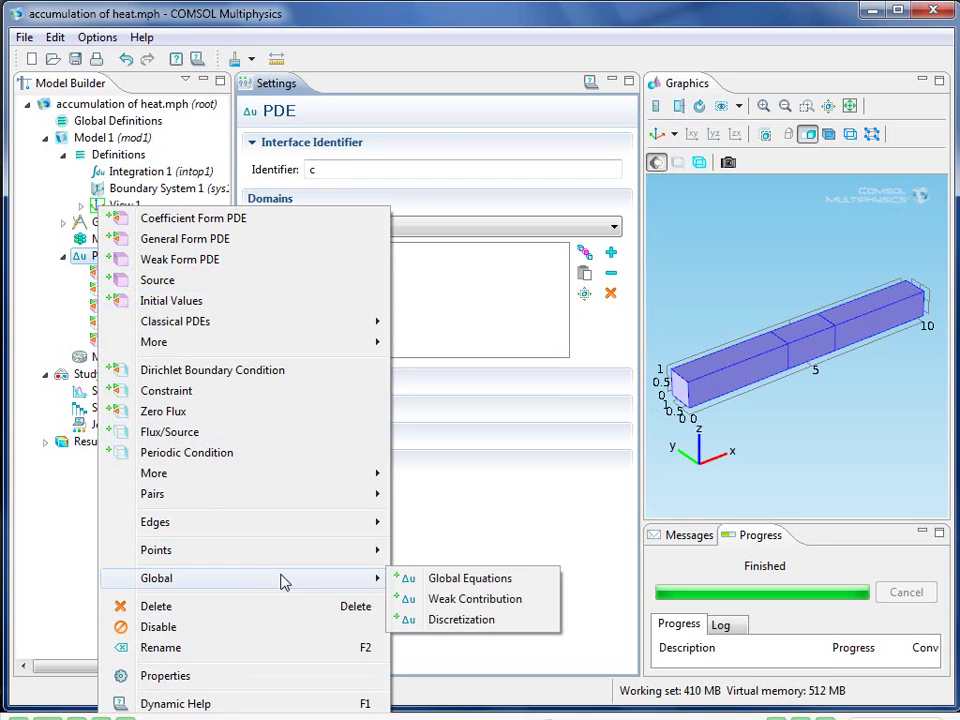
left_click(446, 580)
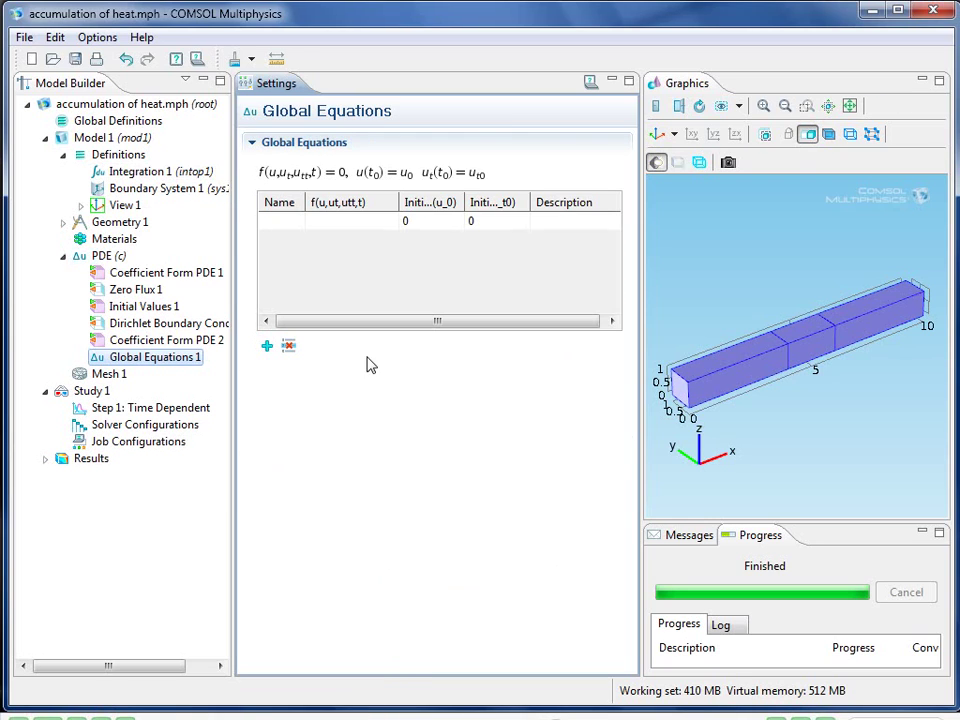
left_click(280, 224)
left_click(280, 224)
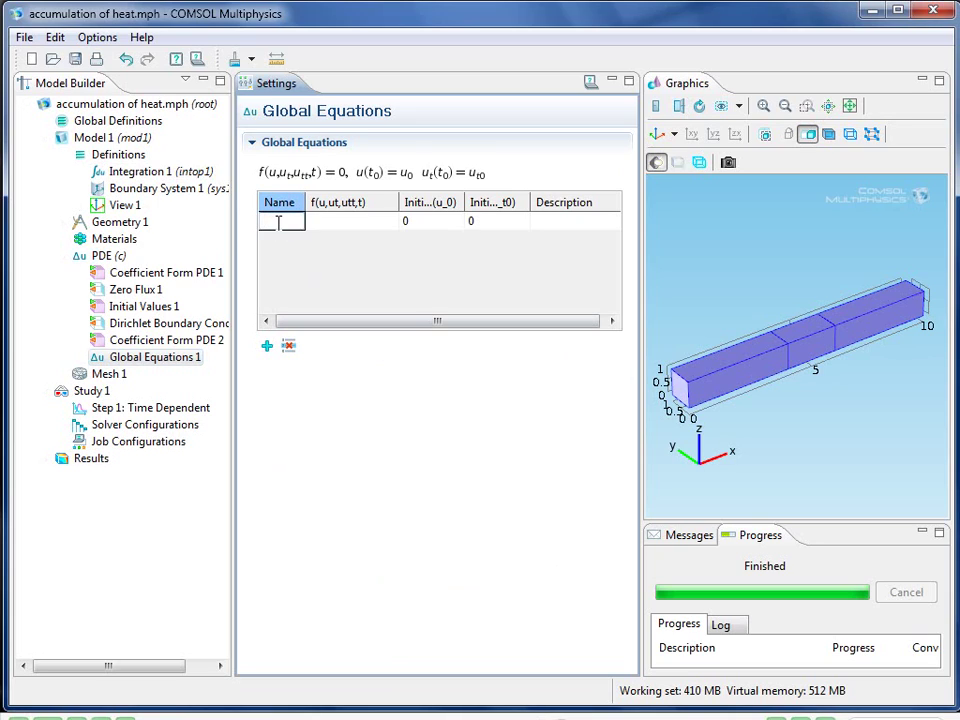
type("w")
left_click(345, 221)
type("wt")
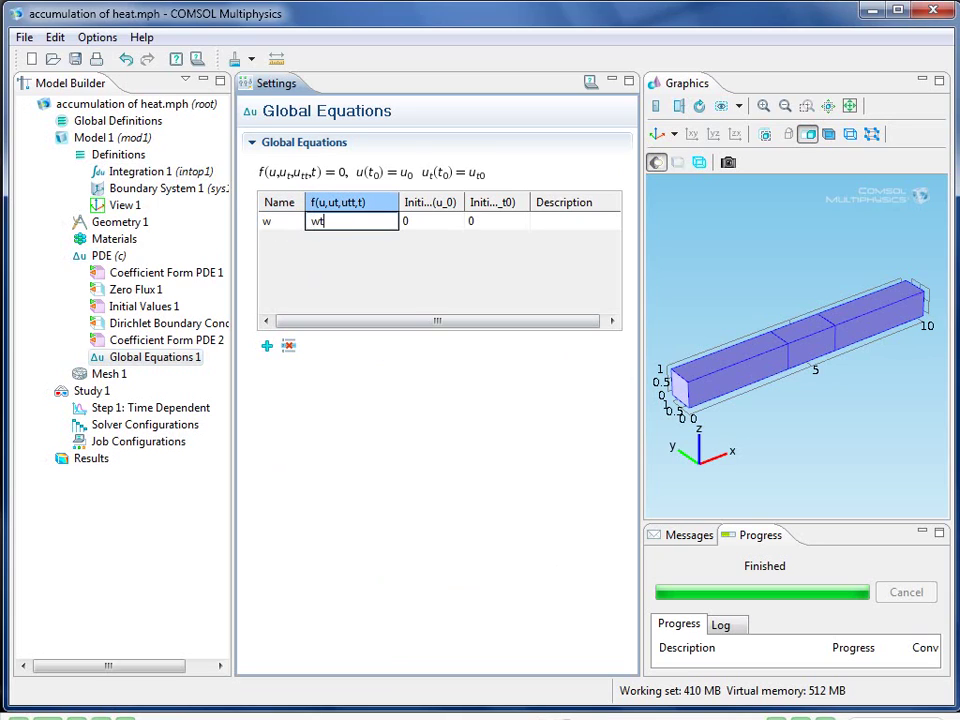
type("-intop1(T)")
- Compute the time-dependent Study 1 to get the surface temperature plot
left_click(178, 410)
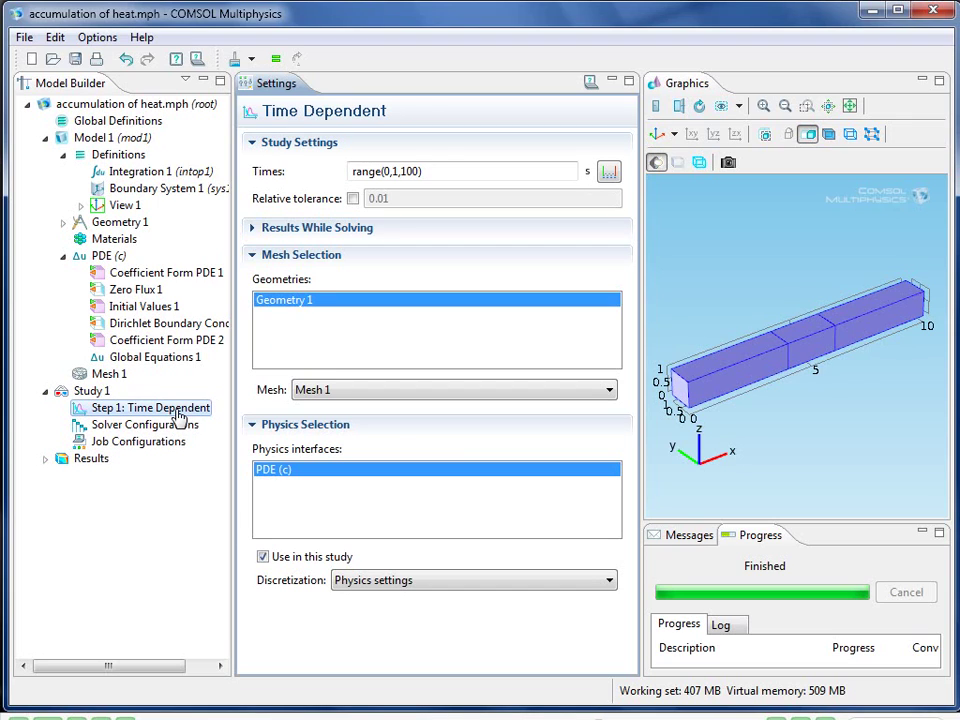
right_click(92, 388)
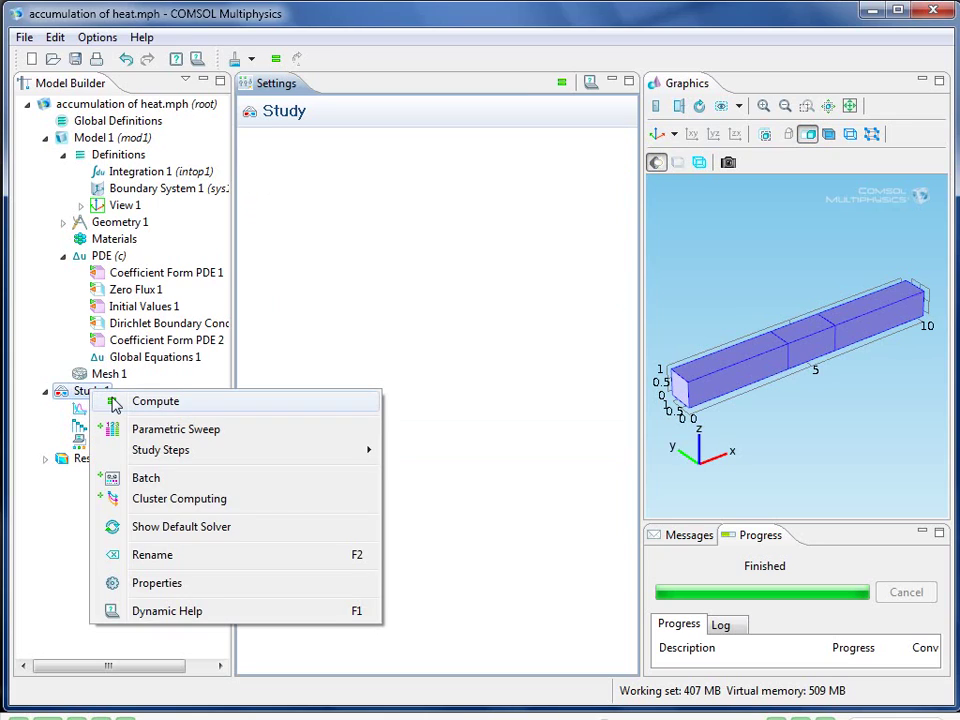
left_click(113, 401)
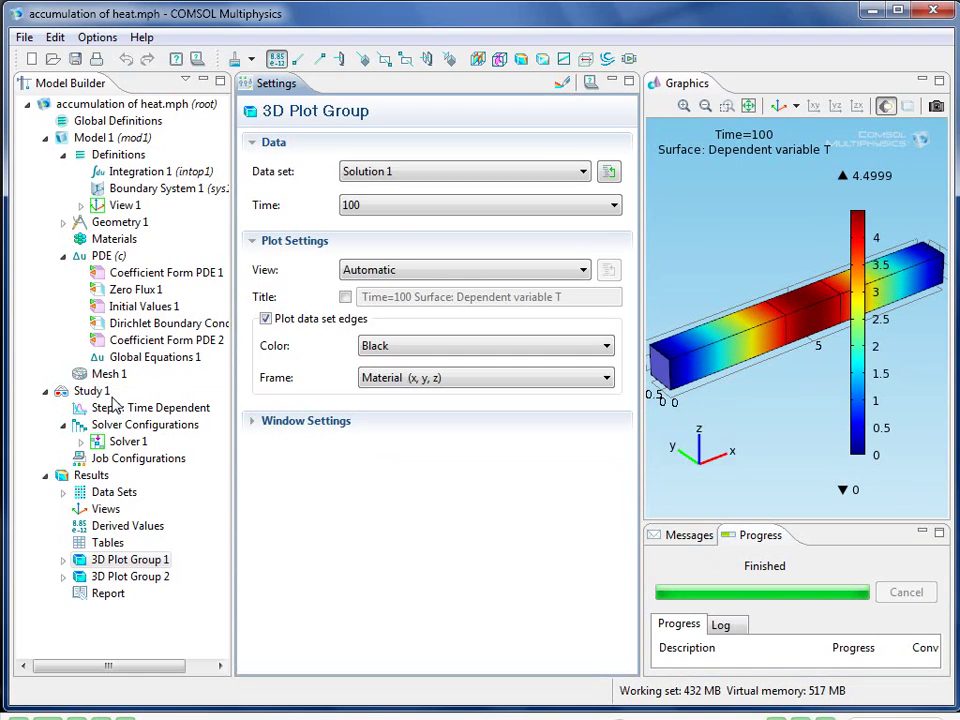
- Turn off the color legend of Surface 1 in 3D Plot Group 1
left_click(63, 559)
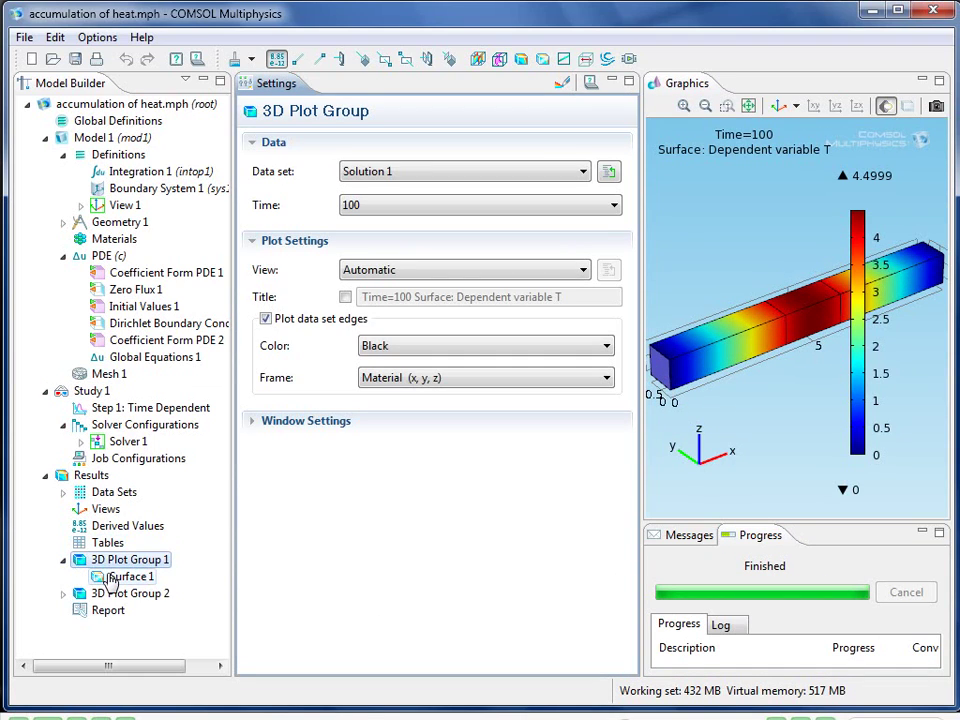
left_click(112, 580)
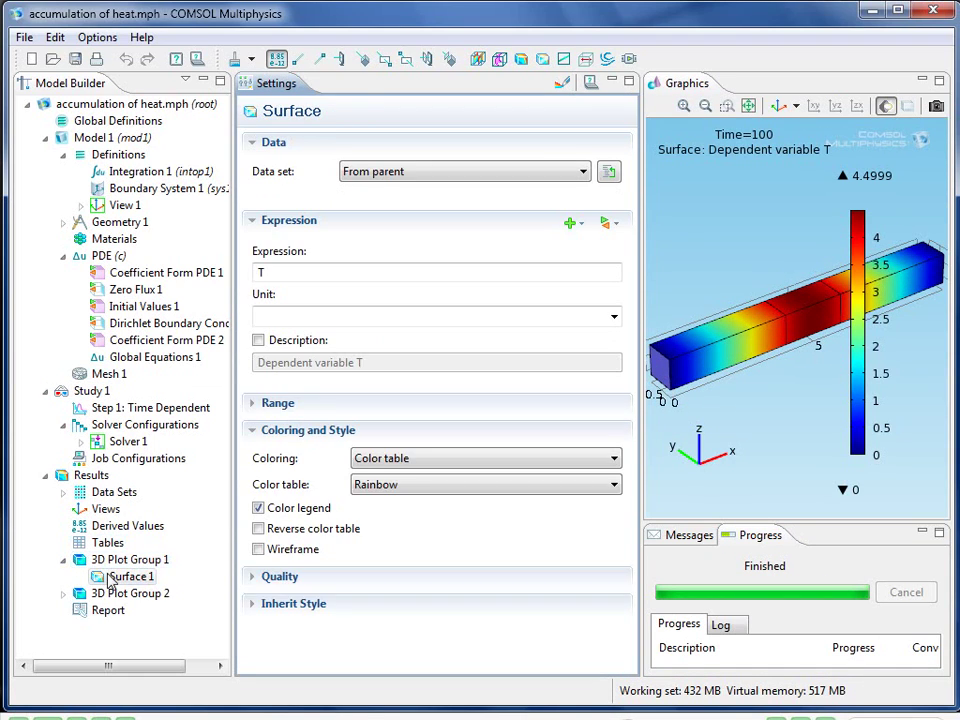
left_click(318, 510)
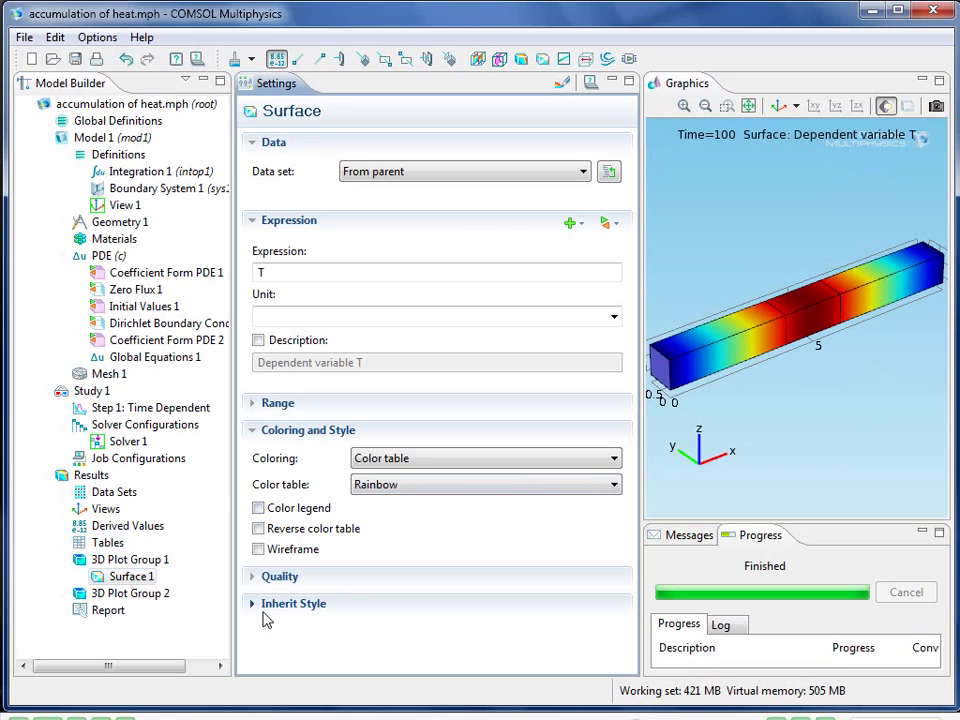
- Add a 25-frame Player 1 animation of 3D Plot Group 1 and play it through to Time=100
right_click(106, 612)
left_click(170, 485)
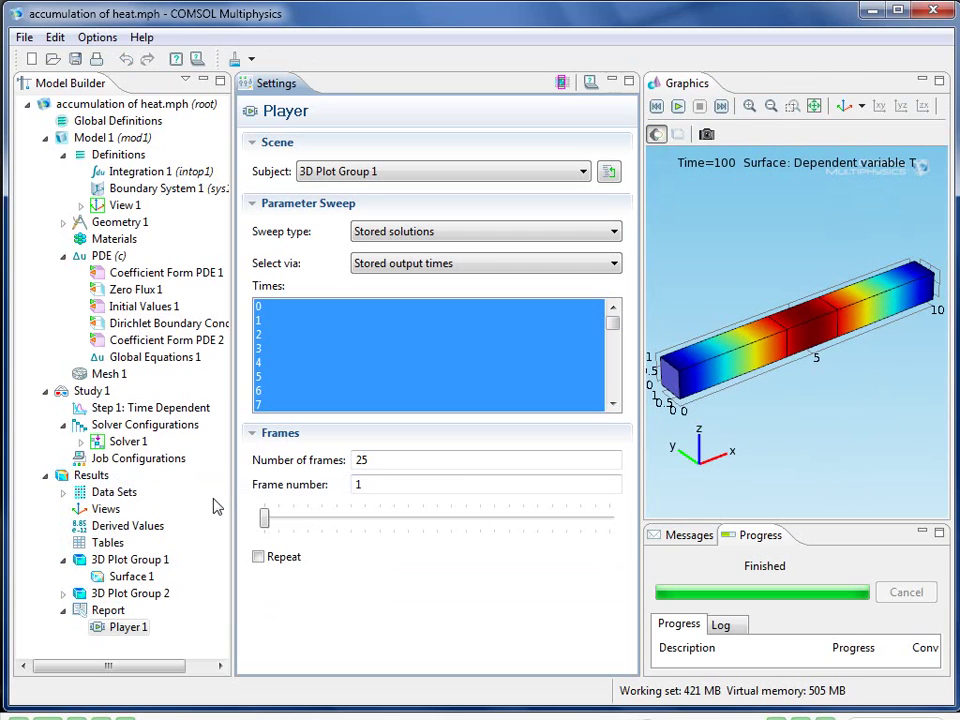
left_click(678, 106)
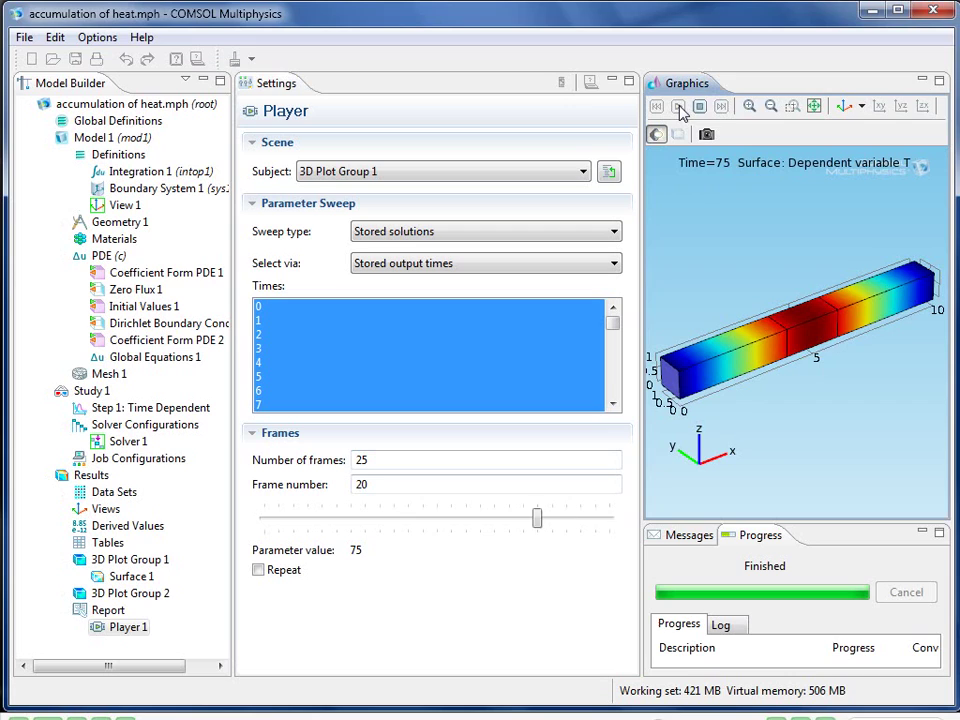
left_click(678, 106)
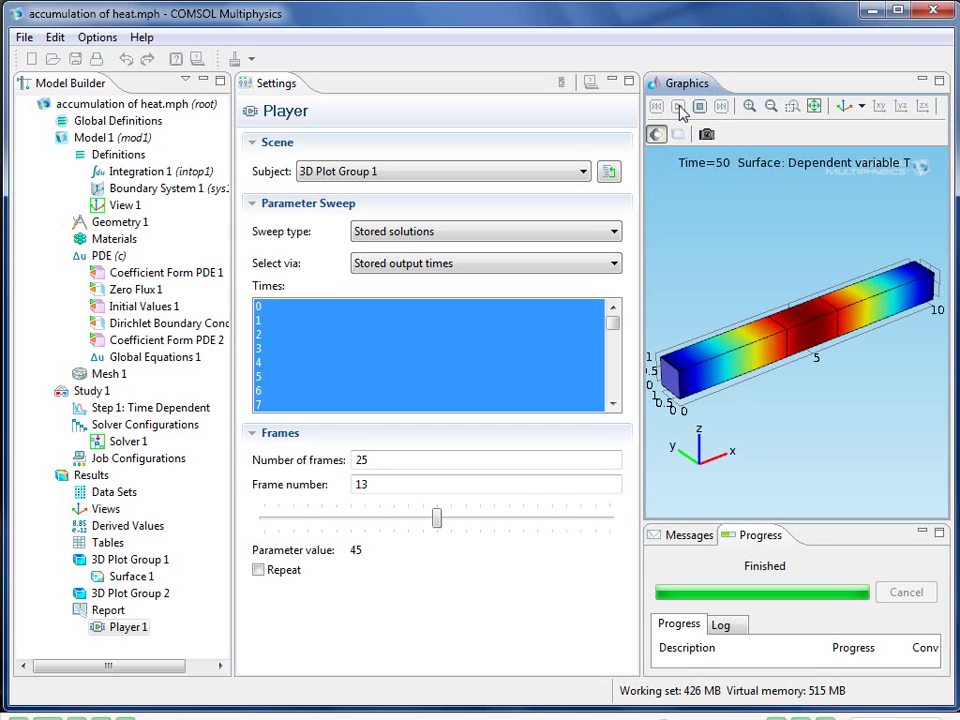
left_click(678, 106)
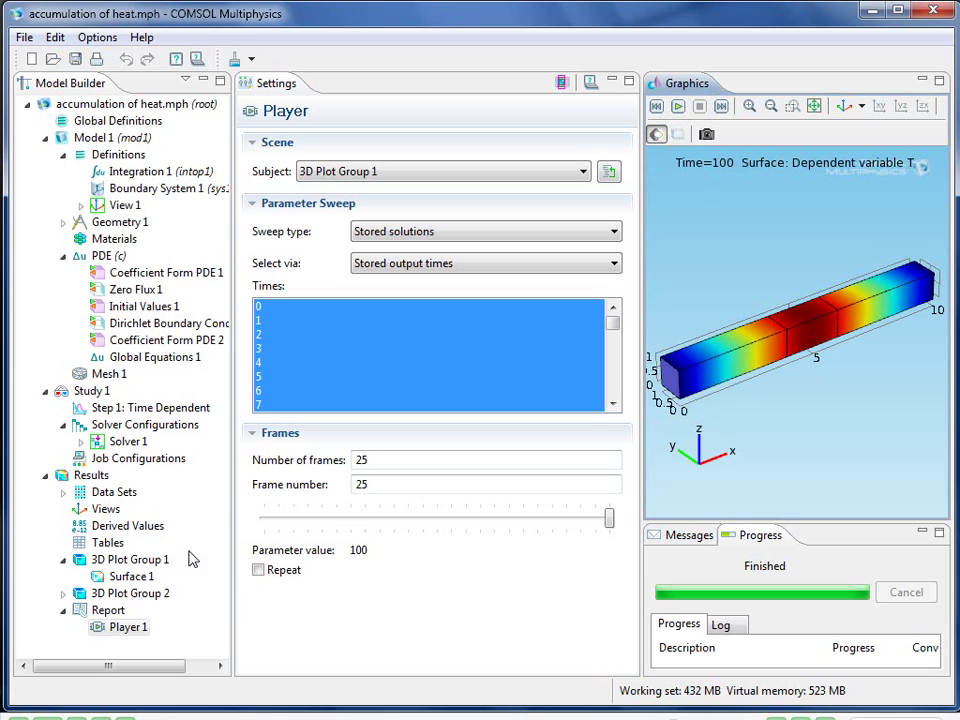
- Create 1D Plot Group 3 with a Global plot of state variable w versus time, shown maximized
right_click(87, 479)
left_click(185, 537)
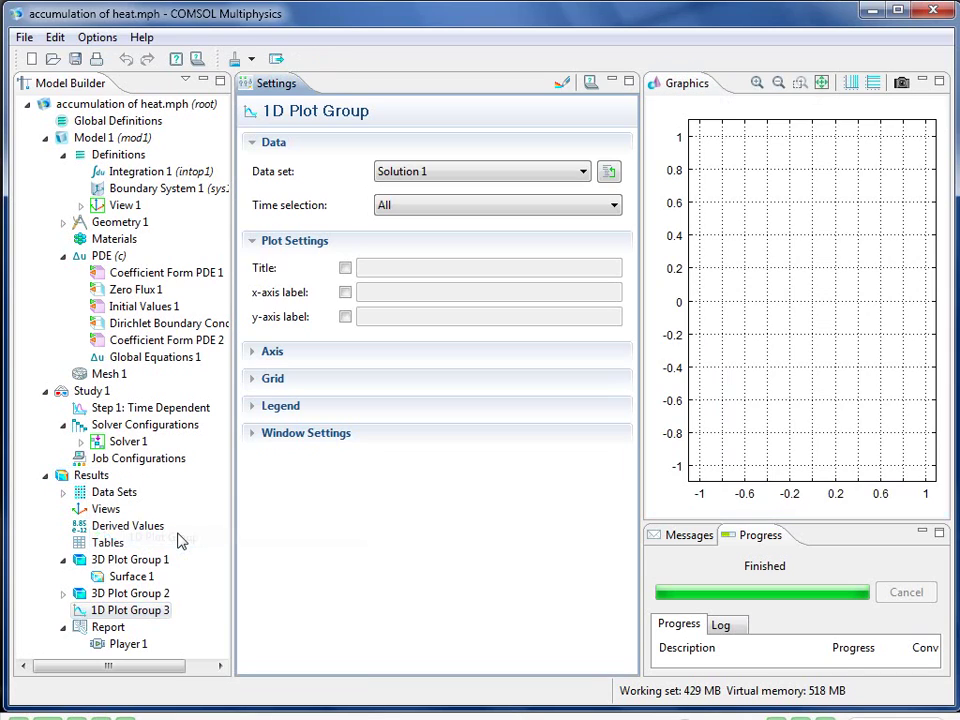
right_click(155, 620)
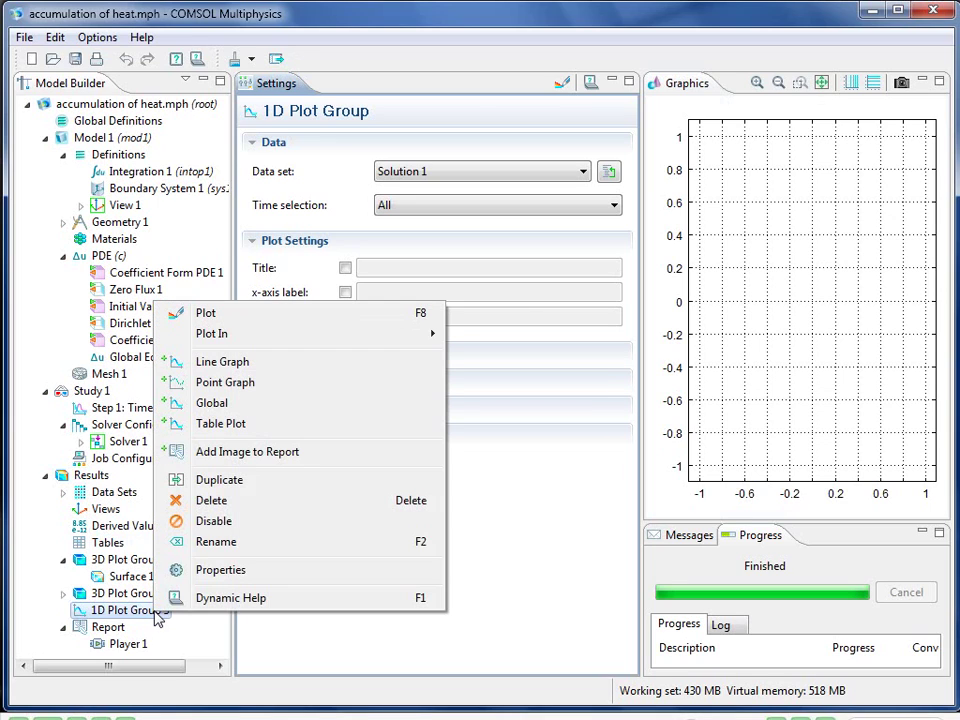
left_click(315, 410)
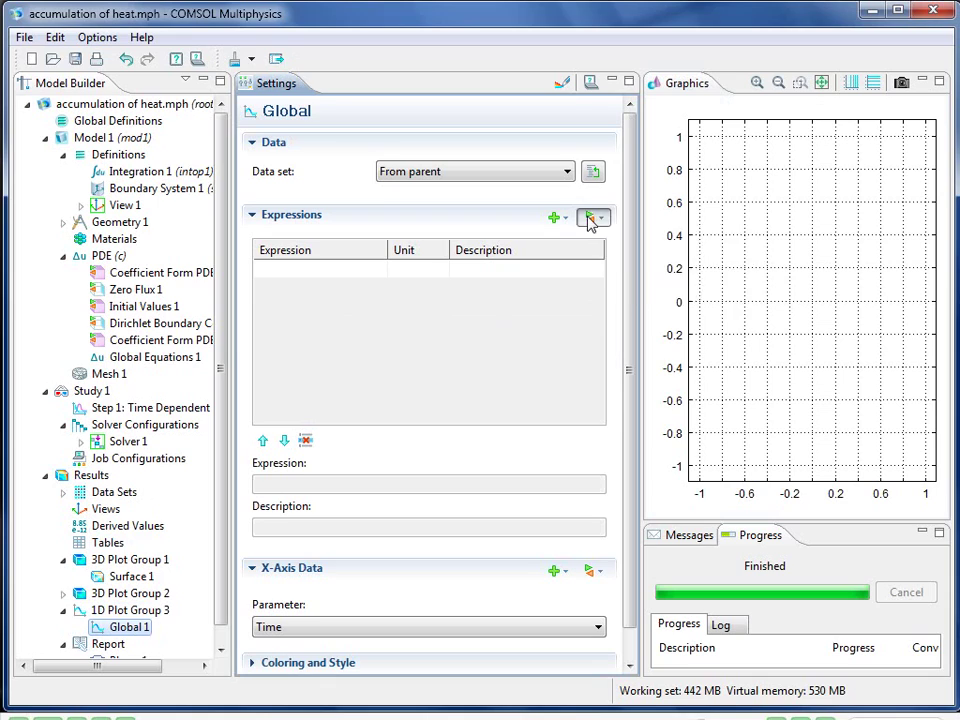
left_click(590, 220)
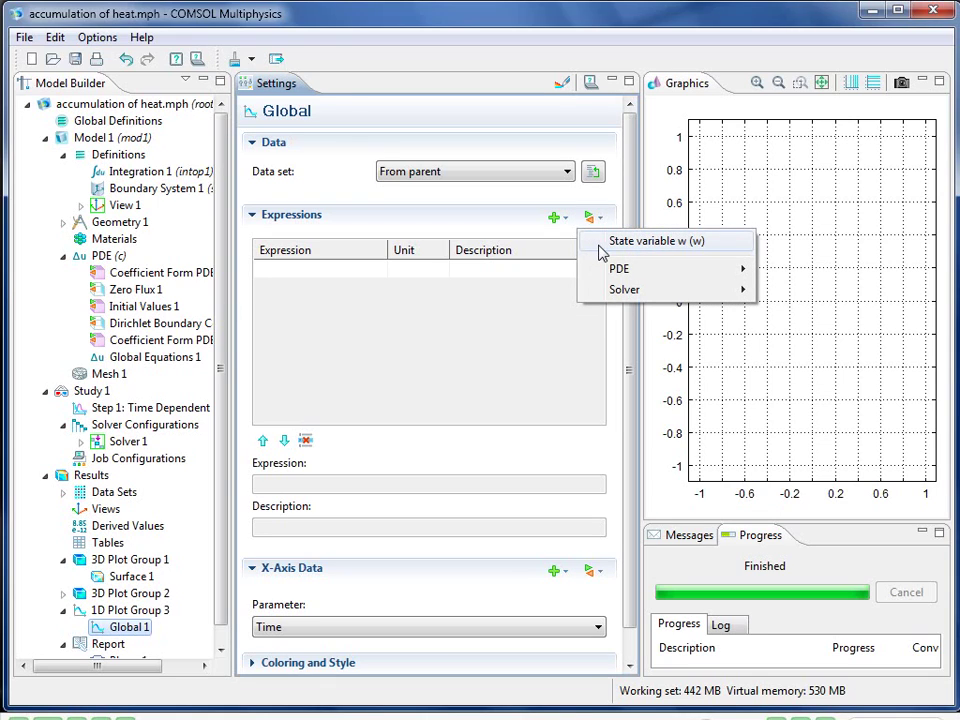
mouse_move(612, 268)
left_click(790, 270)
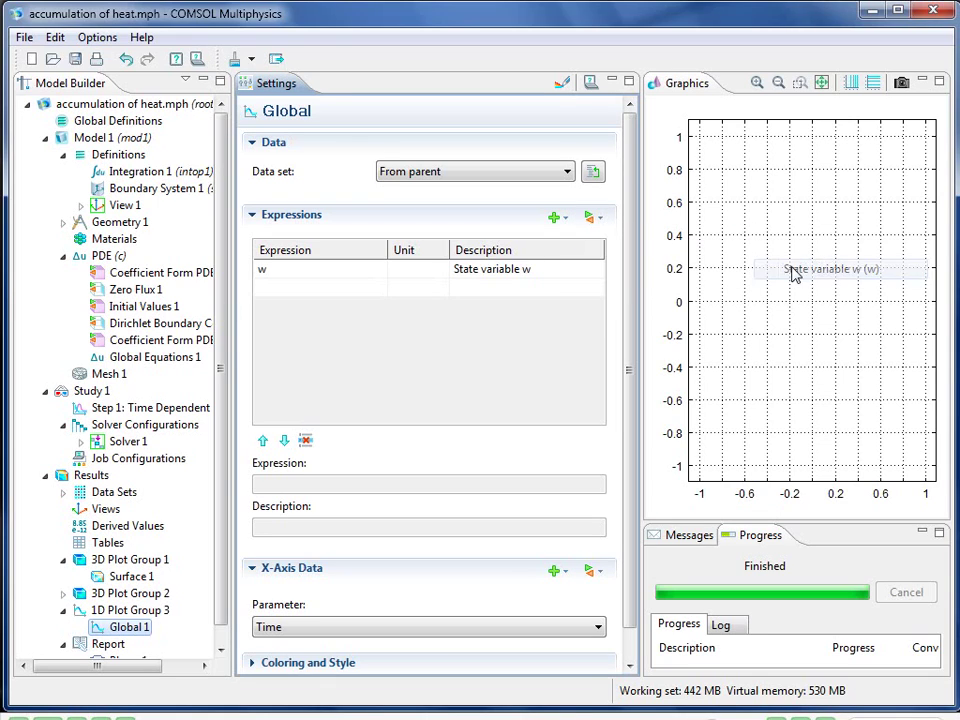
left_click(558, 81)
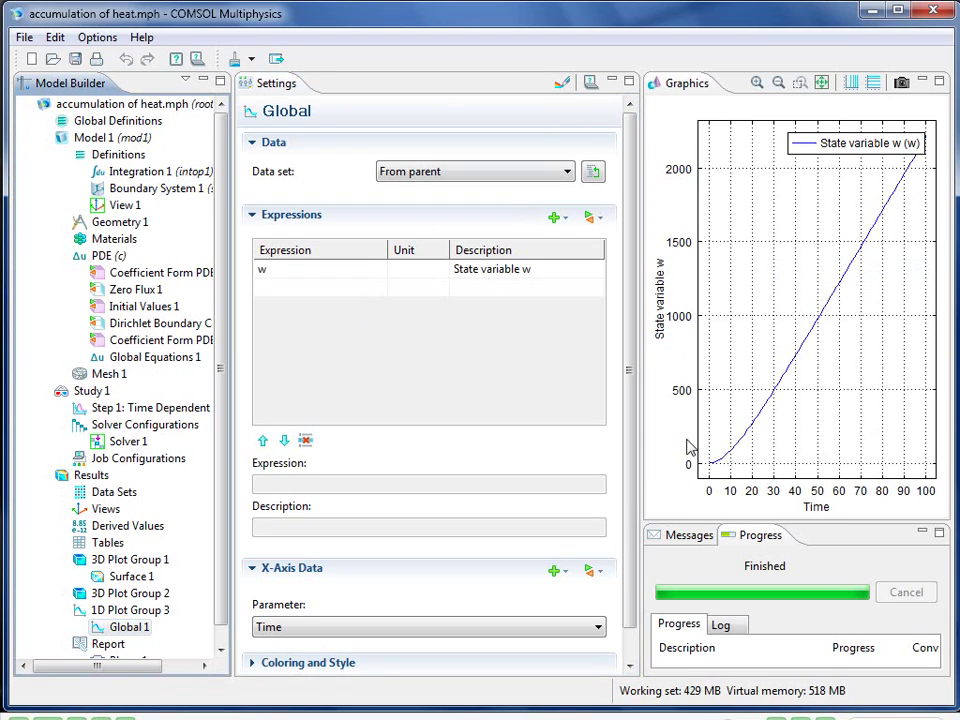
left_click(940, 85)
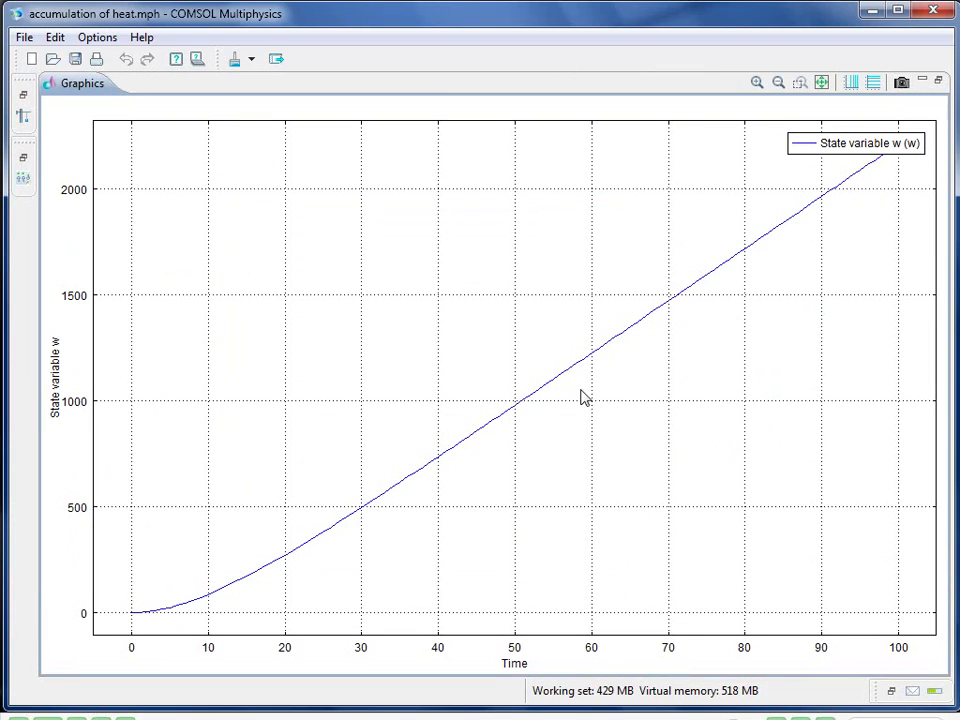